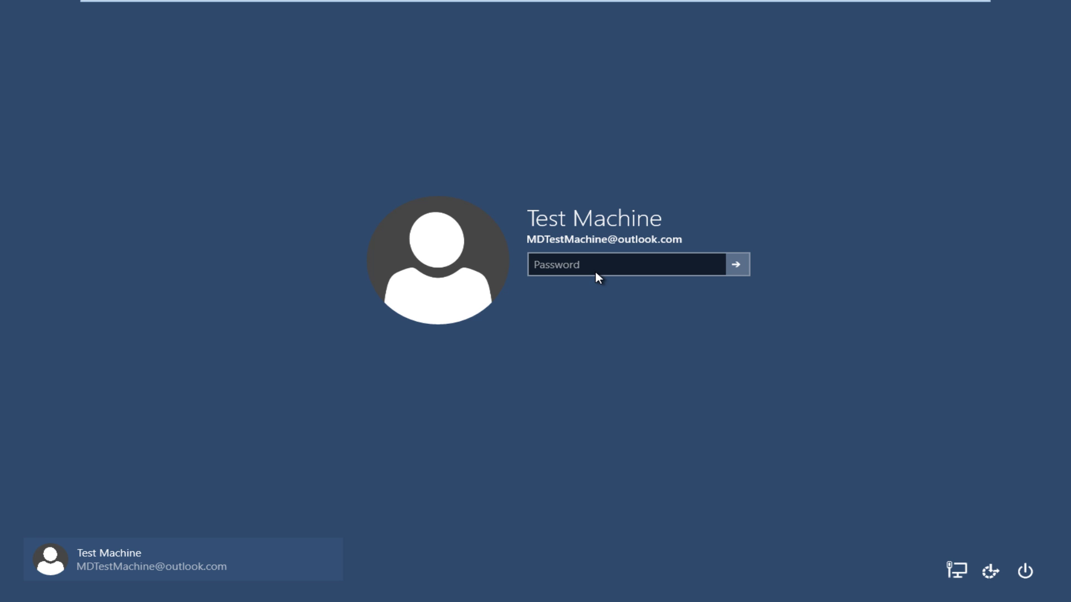
# - Try signing in to Windows 10 with the old password, which is rejected as incorrect
pyautogui.click(589, 274)
pyautogui.click(585, 264)
pyautogui.write('***')
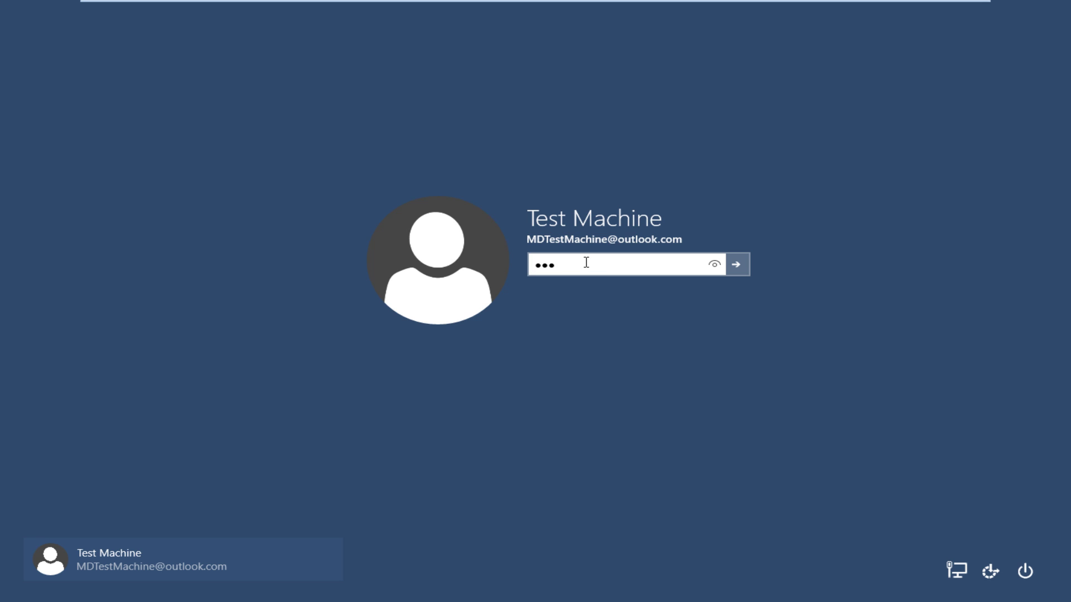
pyautogui.write('*****')
pyautogui.press('Return')
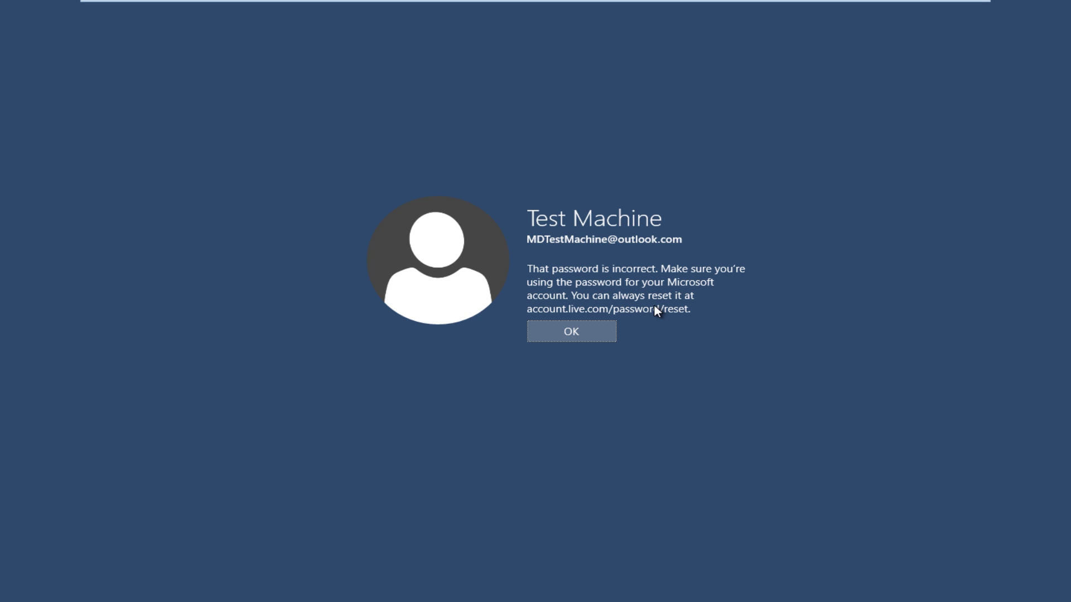
# - Leave VMware full screen and enter accounts.live.com/password/reset in Chrome's address bar
pyautogui.click(955, 11)
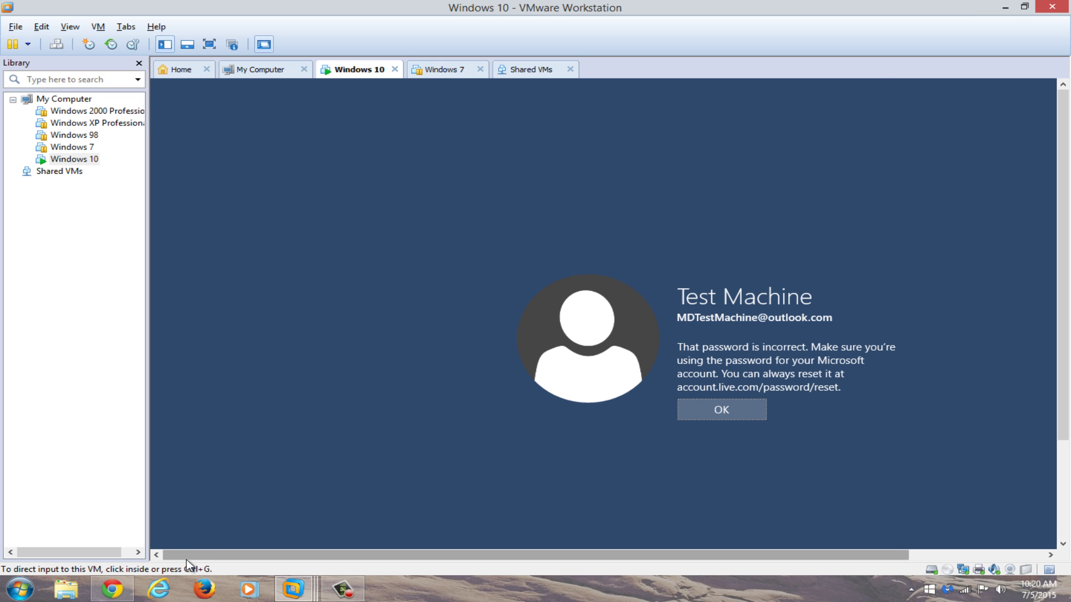
pyautogui.click(116, 589)
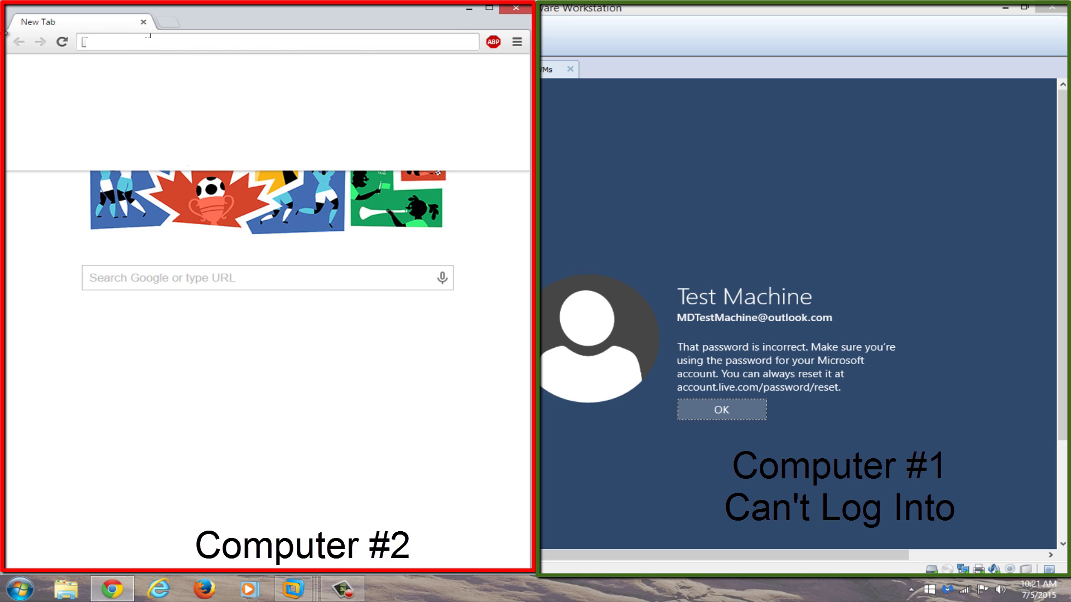
pyautogui.write('accounts.live.com/')
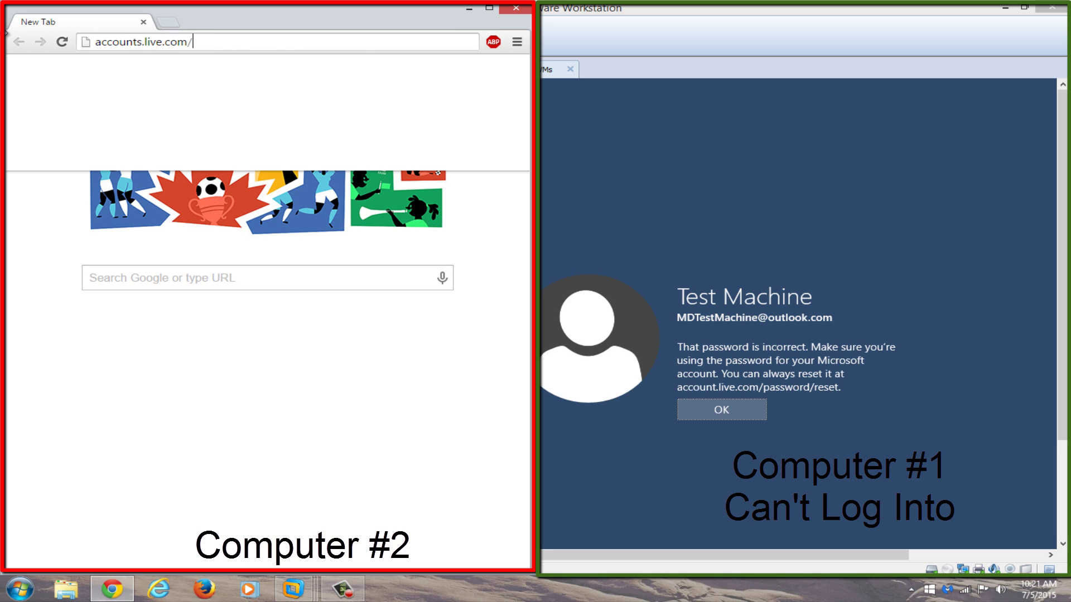
pyautogui.write('password/')
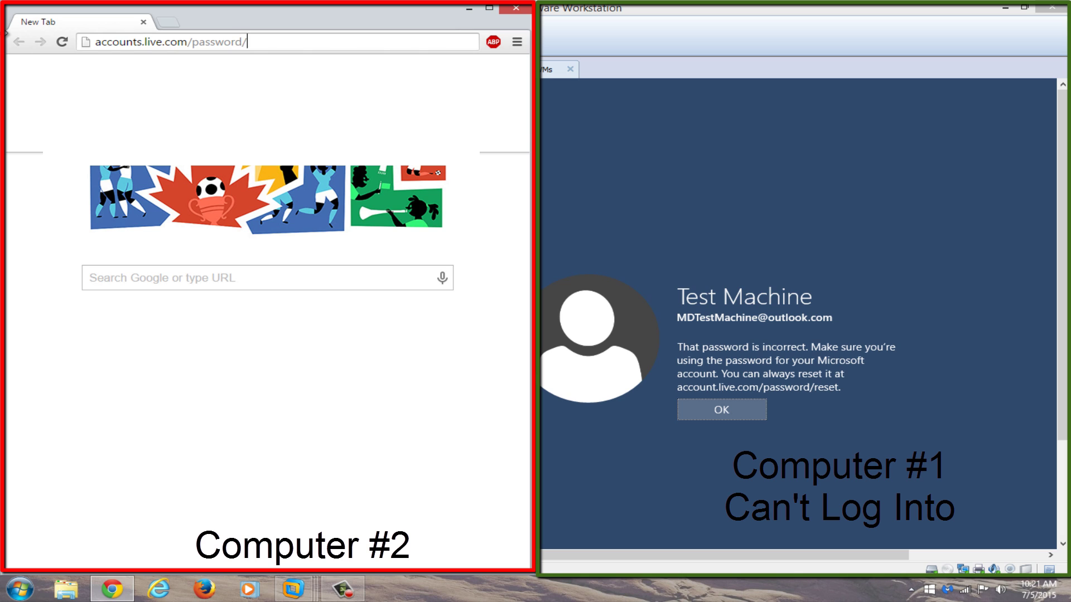
pyautogui.write('reset')
# - Load the reset page, maximize Chrome, and choose 'I forgot my password' as the reason
pyautogui.press('Return')
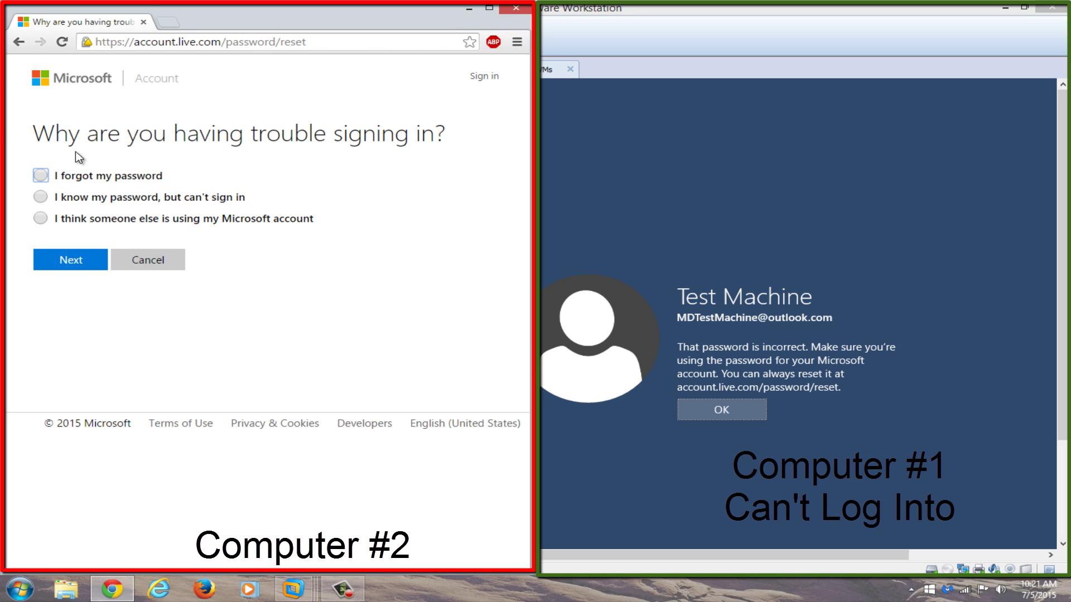
pyautogui.doubleClick(477, 11)
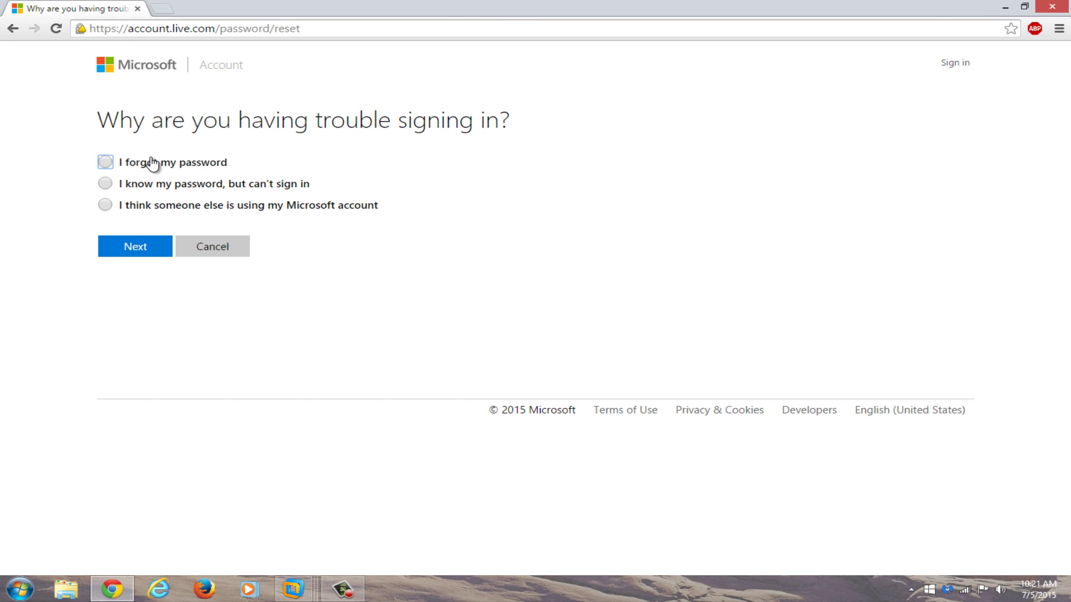
pyautogui.click(105, 162)
pyautogui.click(128, 251)
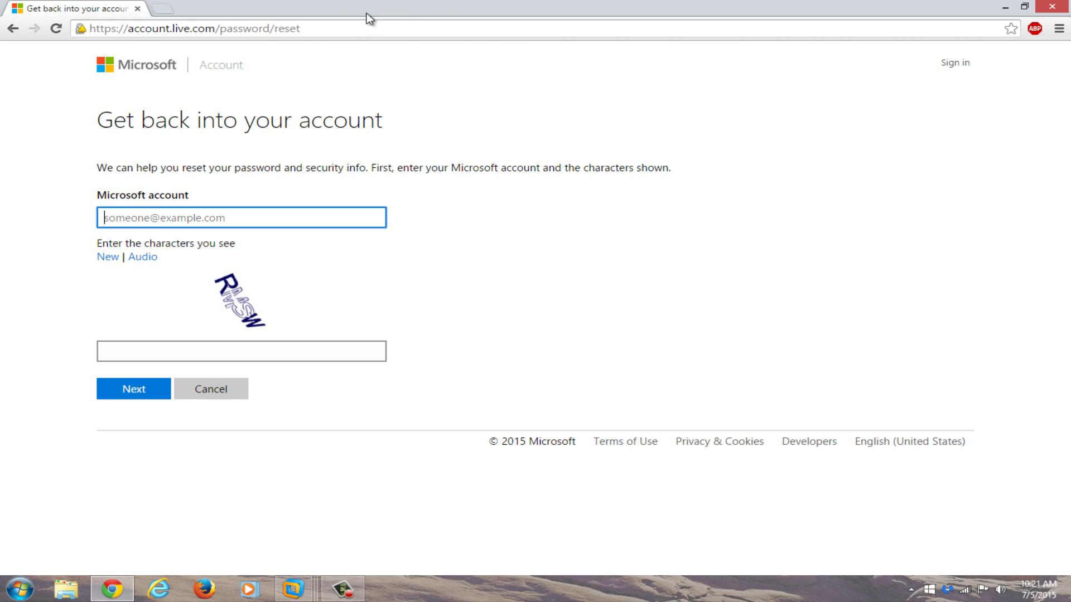
# - Snap Chrome to the left half, autofill the account's e-mail, and submit it with the captcha characters
pyautogui.doubleClick(687, 6)
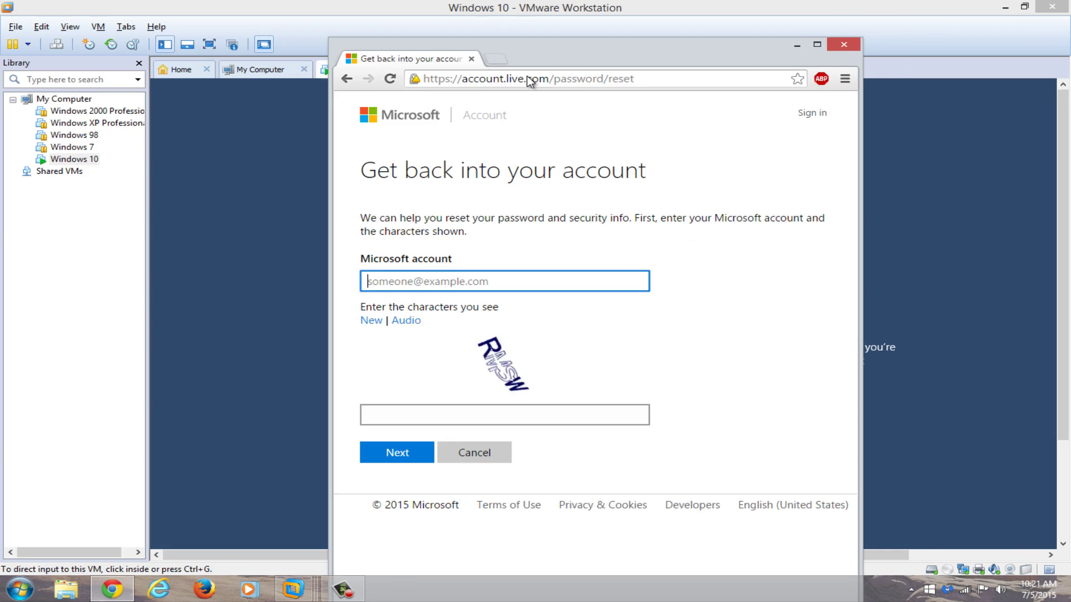
pyautogui.press('super+Left')
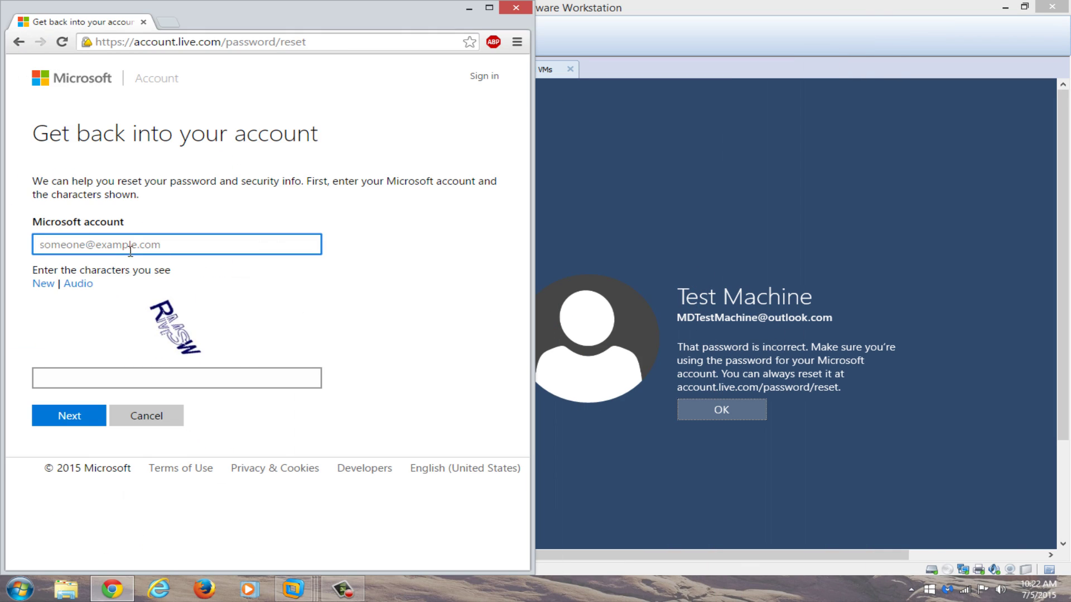
pyautogui.click(130, 248)
pyautogui.click(119, 262)
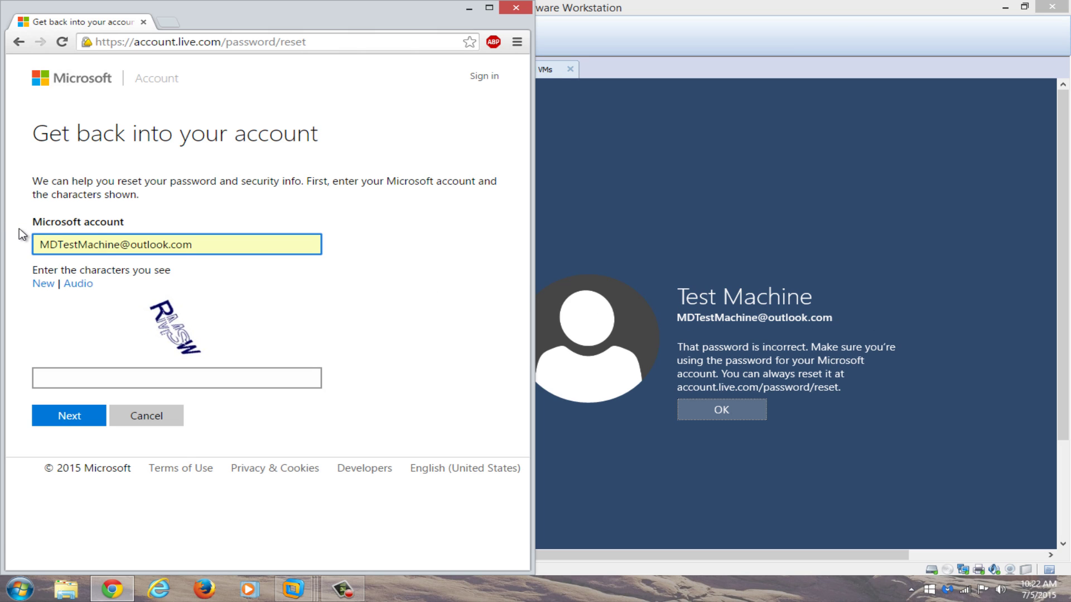
pyautogui.click(101, 377)
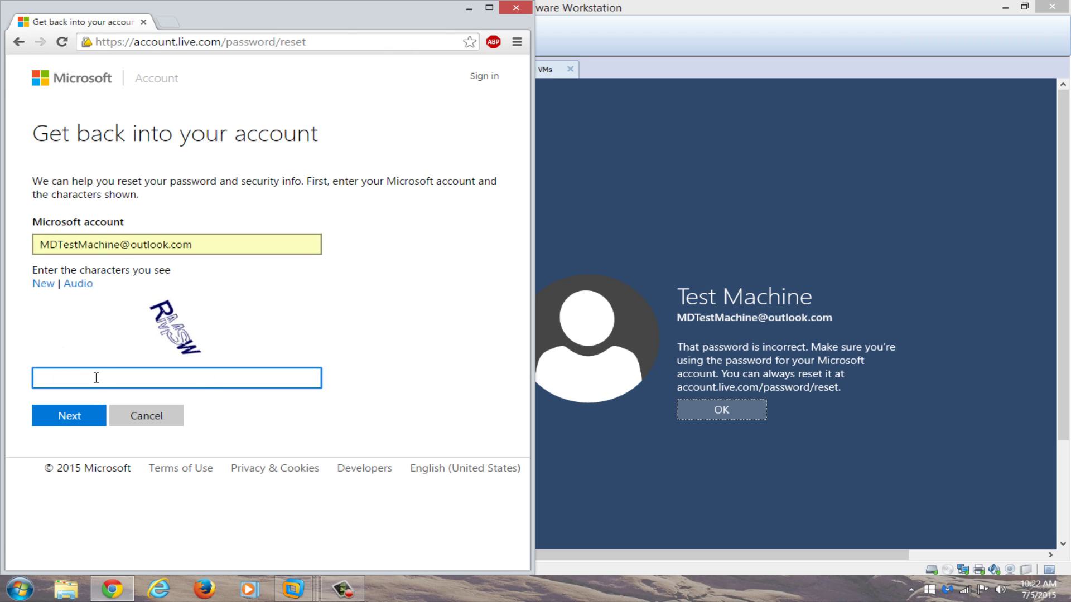
pyautogui.write('RMSW')
pyautogui.click(70, 416)
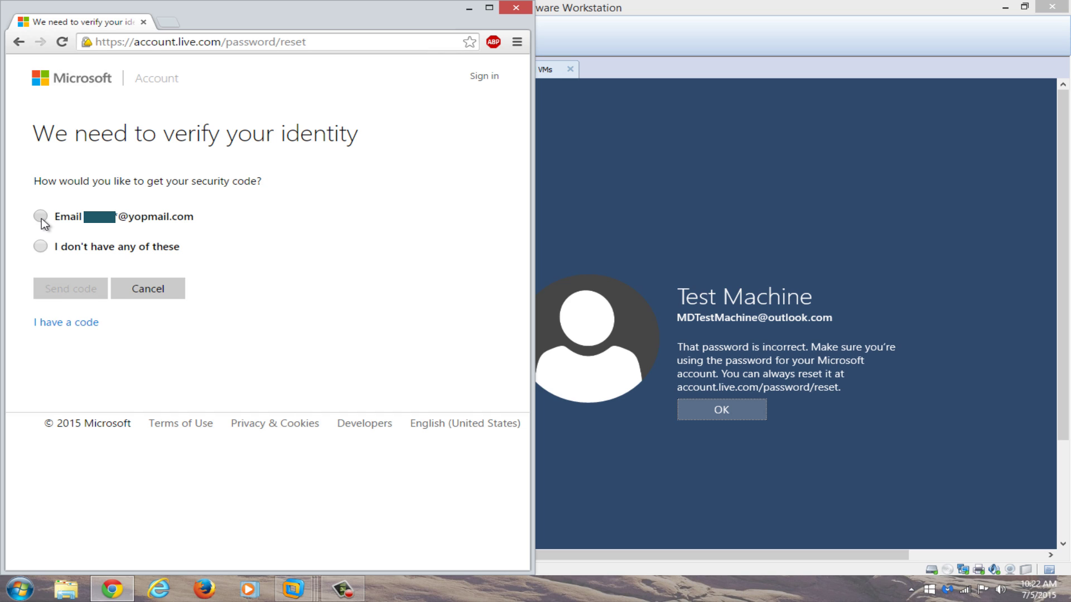
# - Choose e-mail delivery, complete the hidden part of the recovery address, and send the code
pyautogui.click(41, 217)
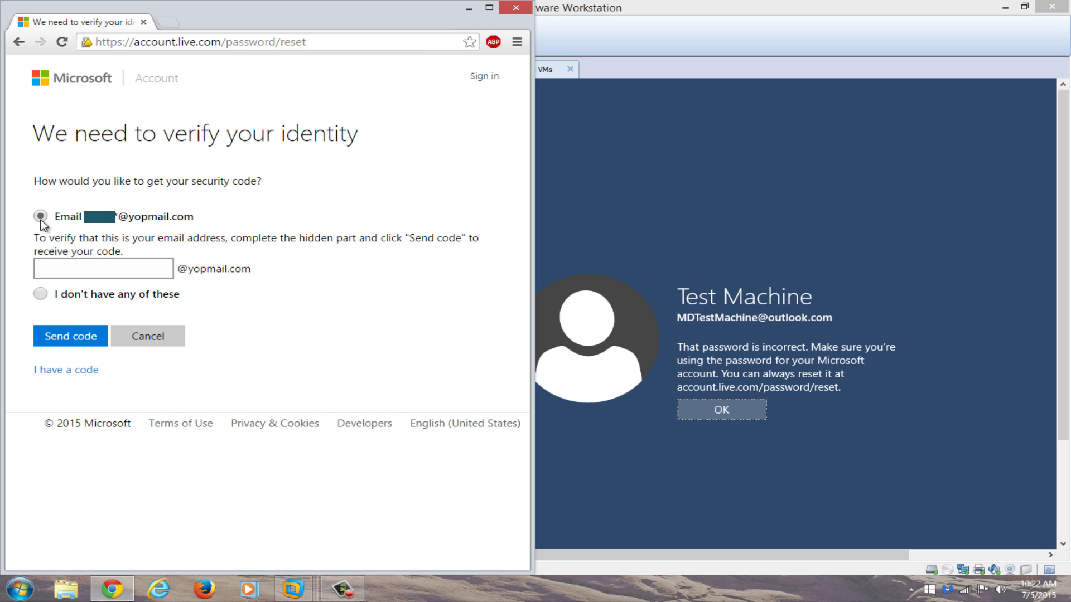
pyautogui.click(67, 273)
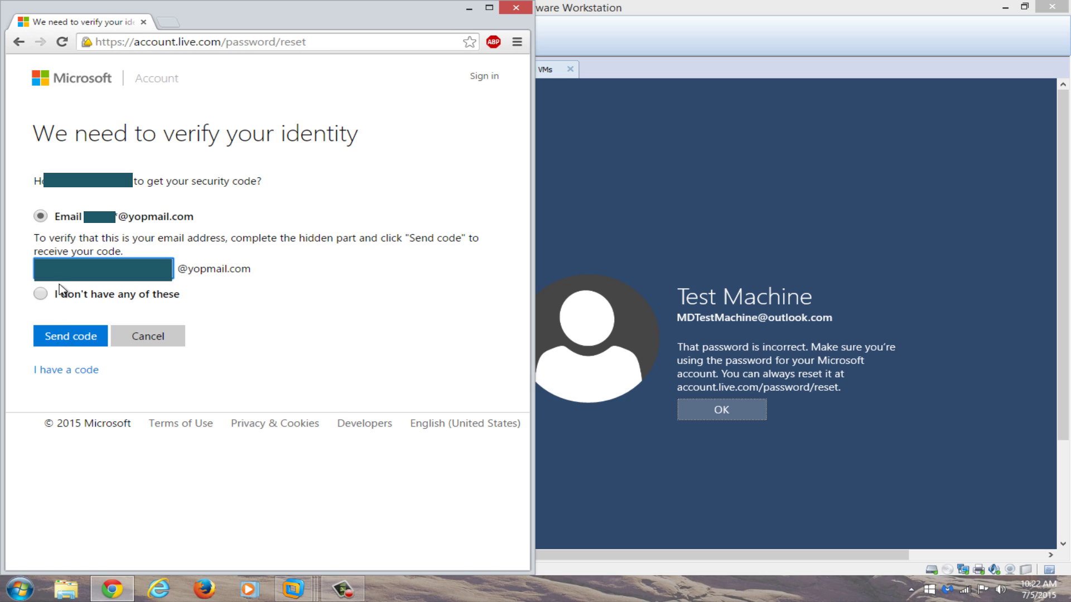
pyautogui.click(60, 339)
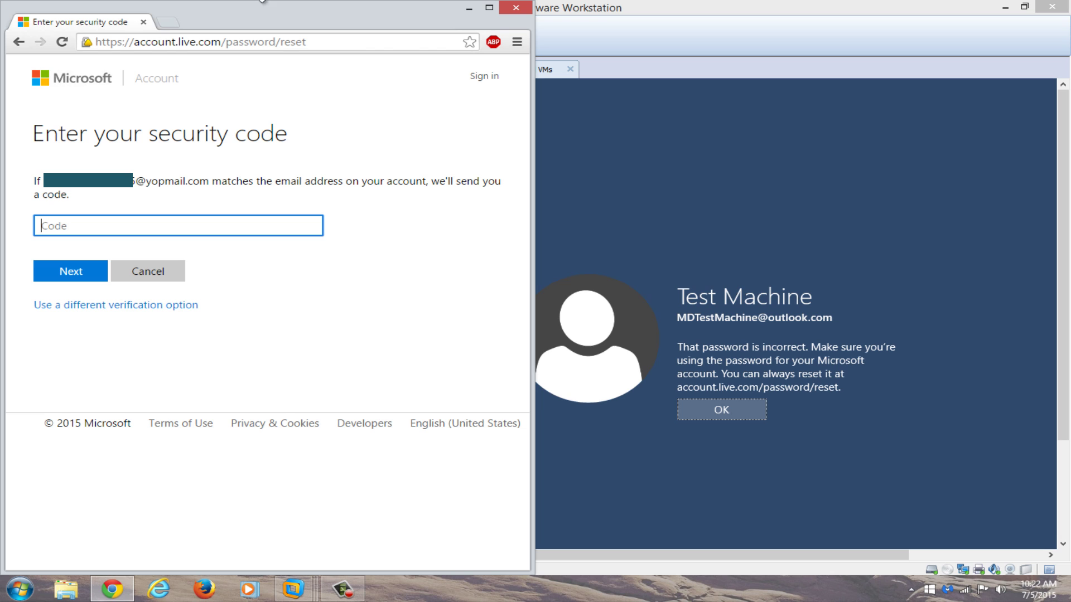
# - Open YOPmail in a new tab and place the virtual machine window beside the browser
pyautogui.click(166, 24)
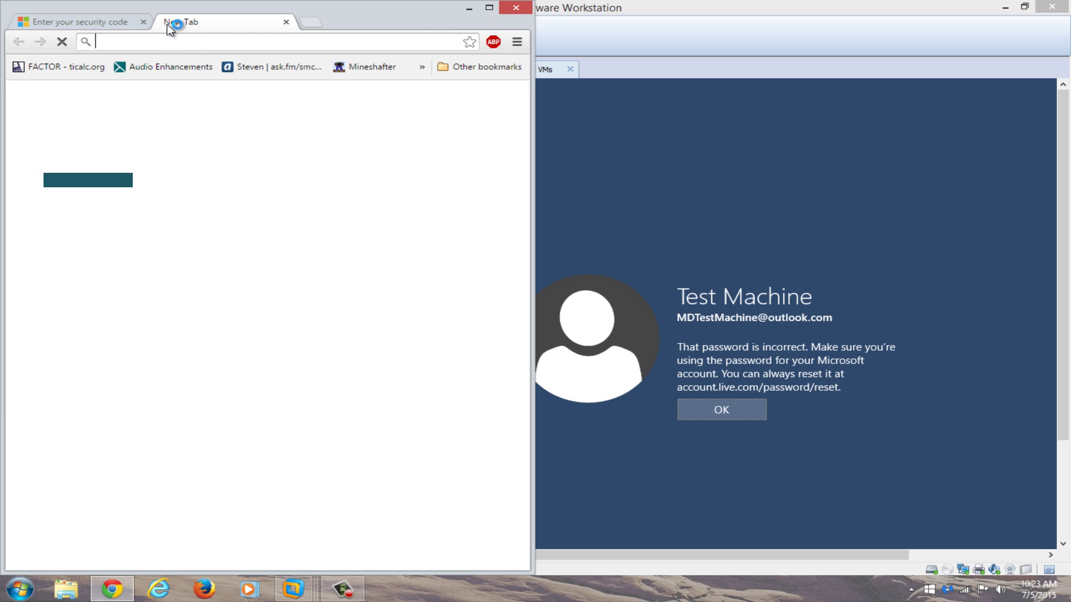
pyautogui.write('yopmail.com')
pyautogui.press('Return')
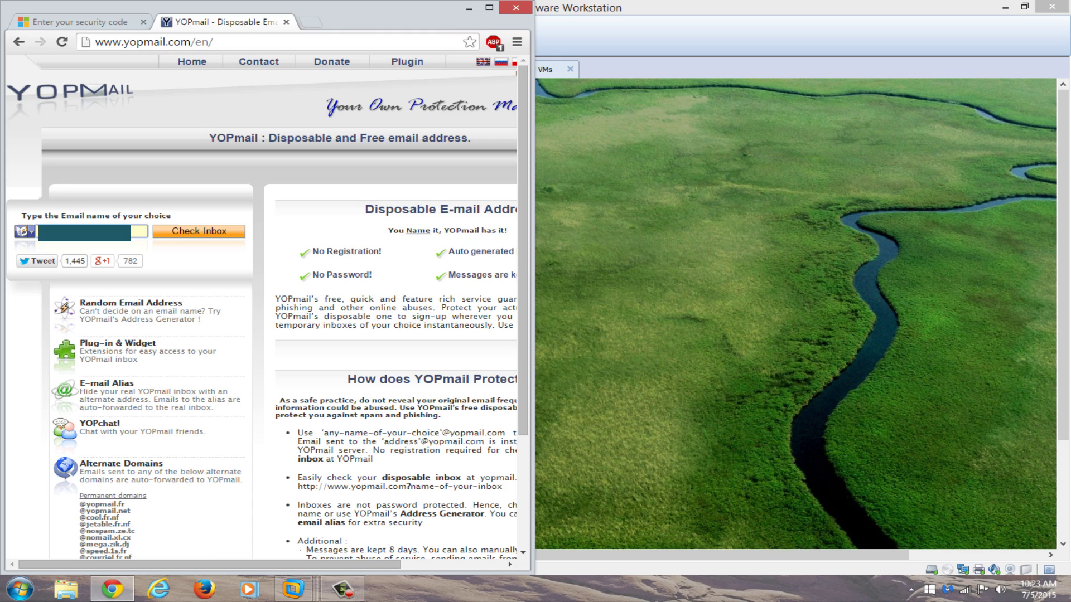
pyautogui.click(777, 376)
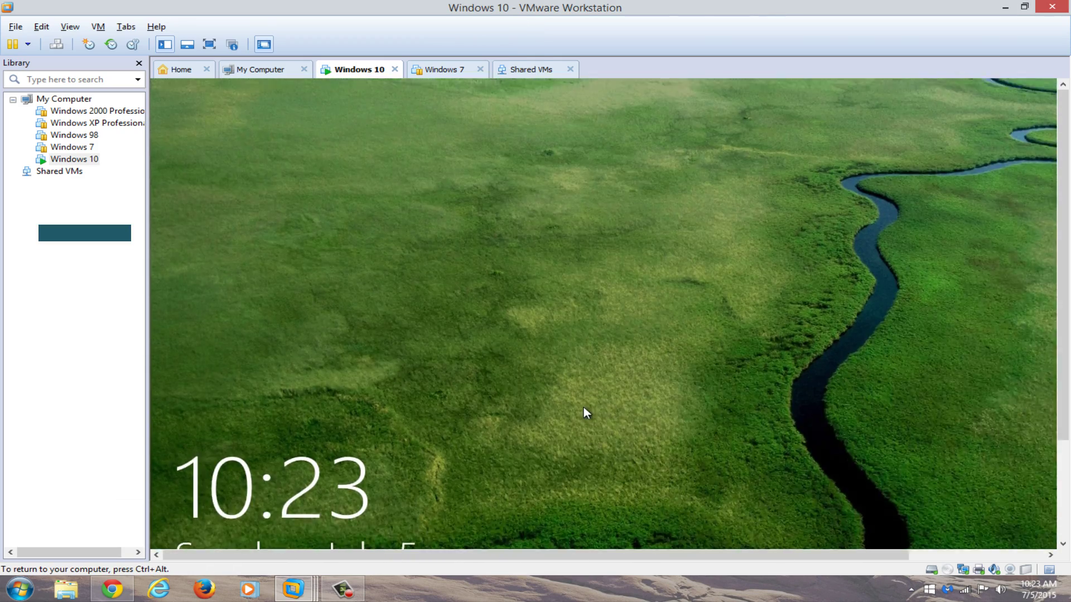
pyautogui.click(586, 412)
pyautogui.doubleClick(505, 7)
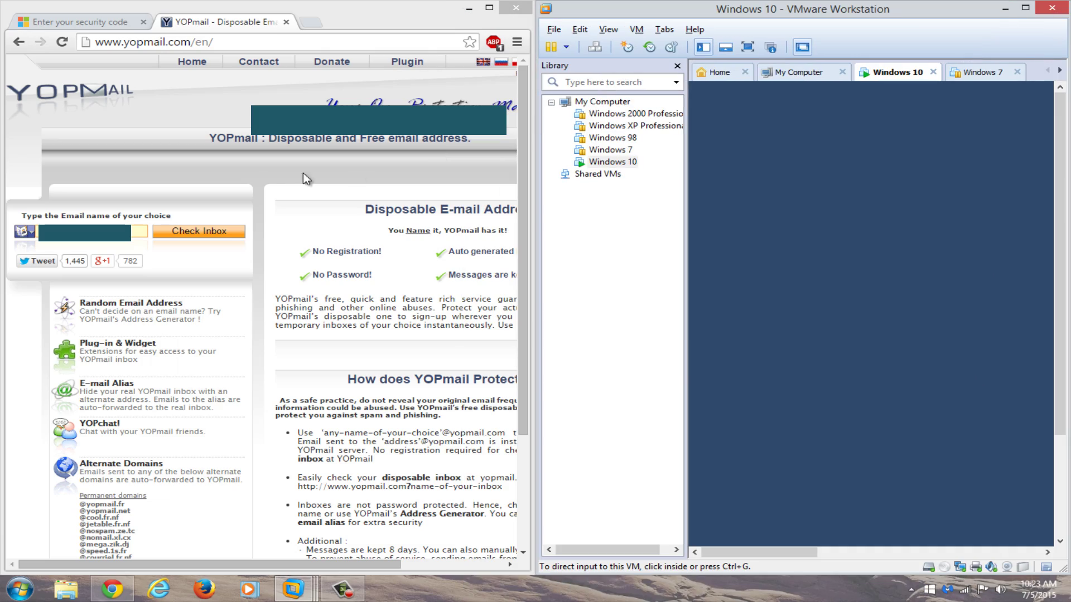
pyautogui.click(199, 231)
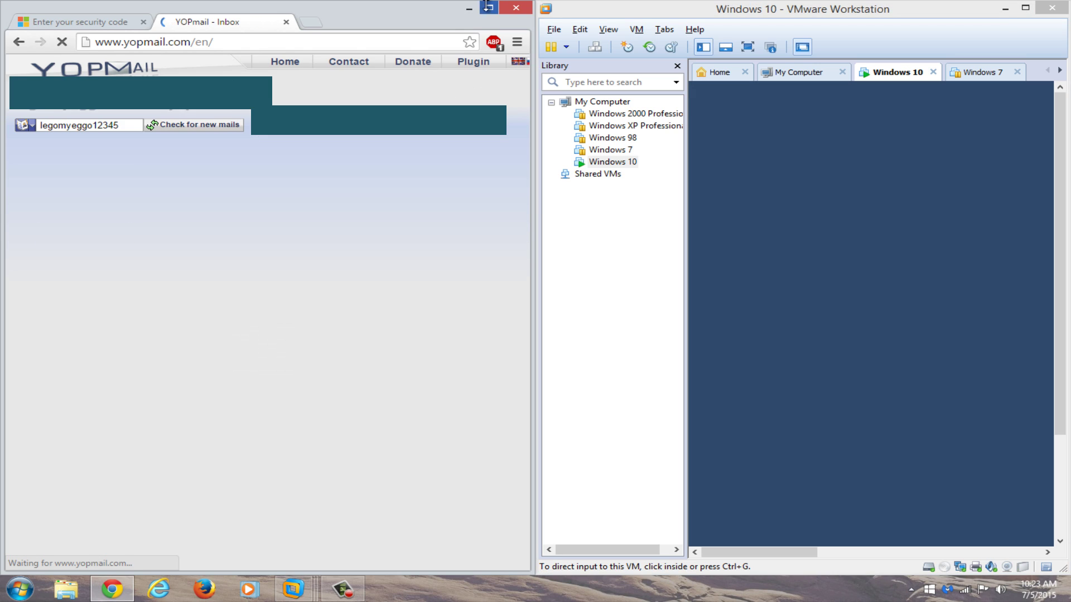
pyautogui.click(485, 7)
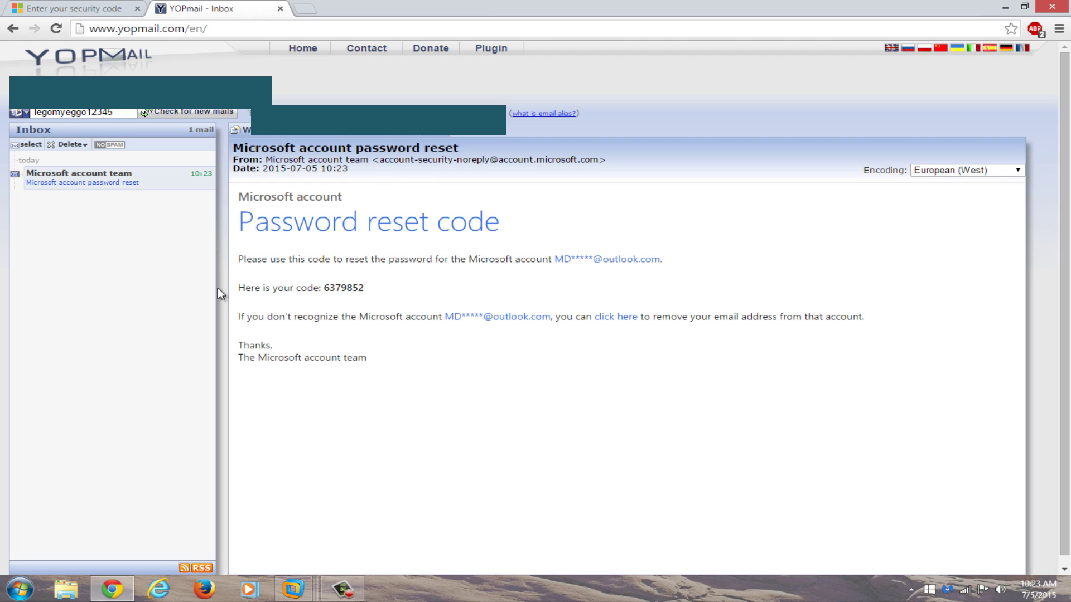
pyautogui.moveTo(365, 288); pyautogui.dragTo(325, 287)
pyautogui.rightClick(332, 287)
pyautogui.click(354, 297)
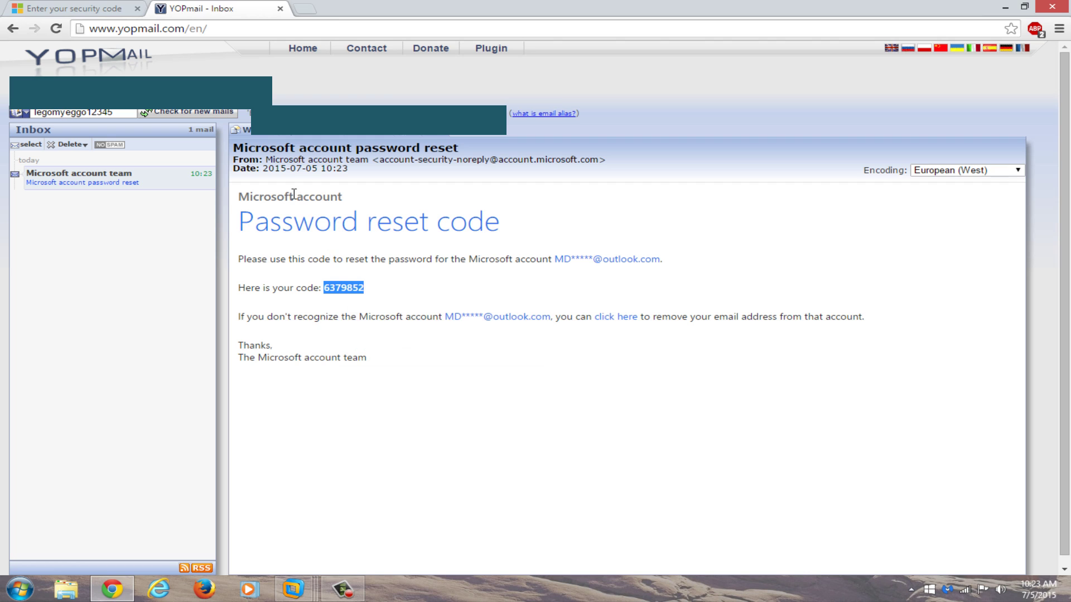
pyautogui.click(31, 8)
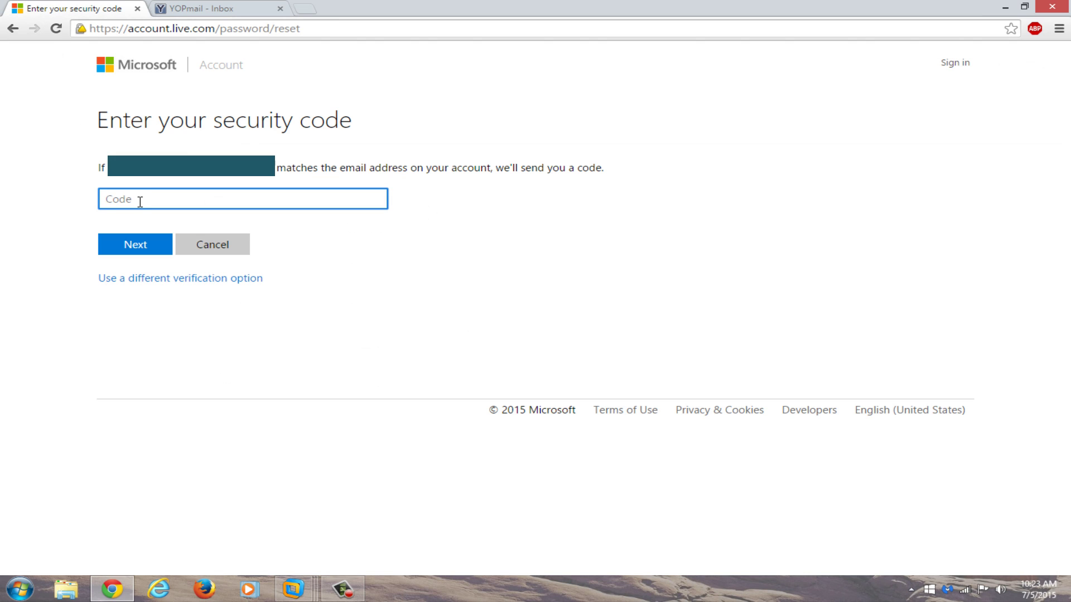
# - Paste and submit the emailed code, then enter the new password twice to finish the reset
pyautogui.hotkey('ctrl', 'v')
pyautogui.click(142, 246)
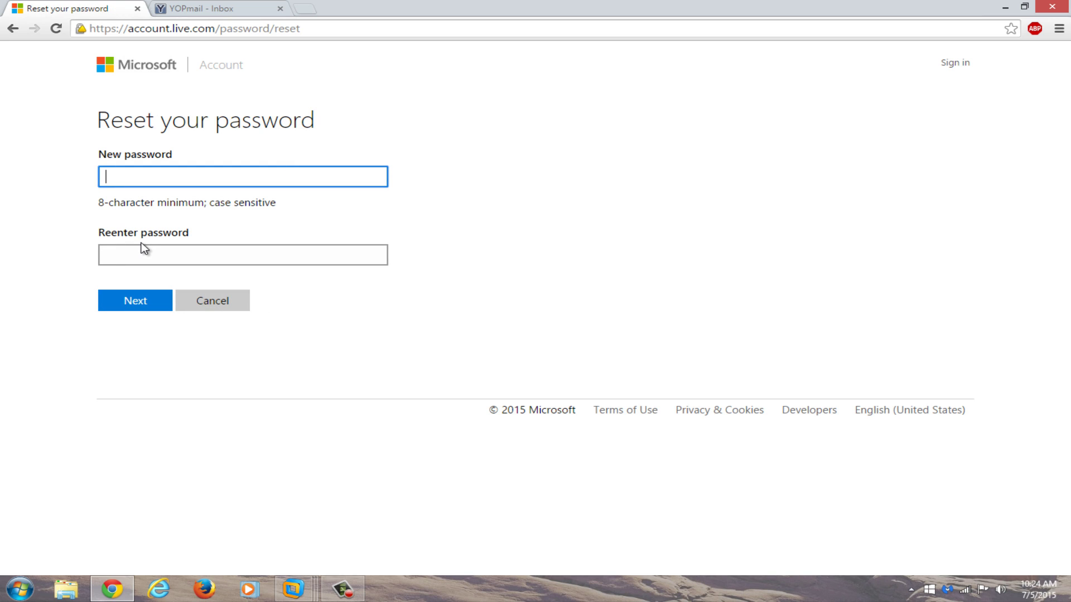
pyautogui.write('••••••••••••••')
pyautogui.click(139, 257)
pyautogui.write('••••••')
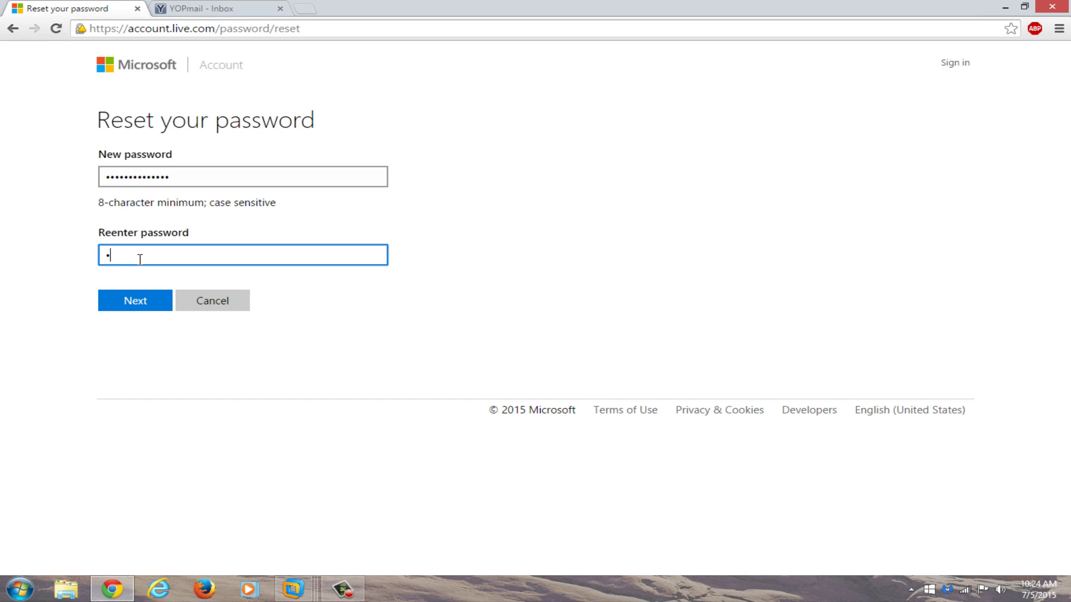
pyautogui.write('••••••••')
pyautogui.click(124, 298)
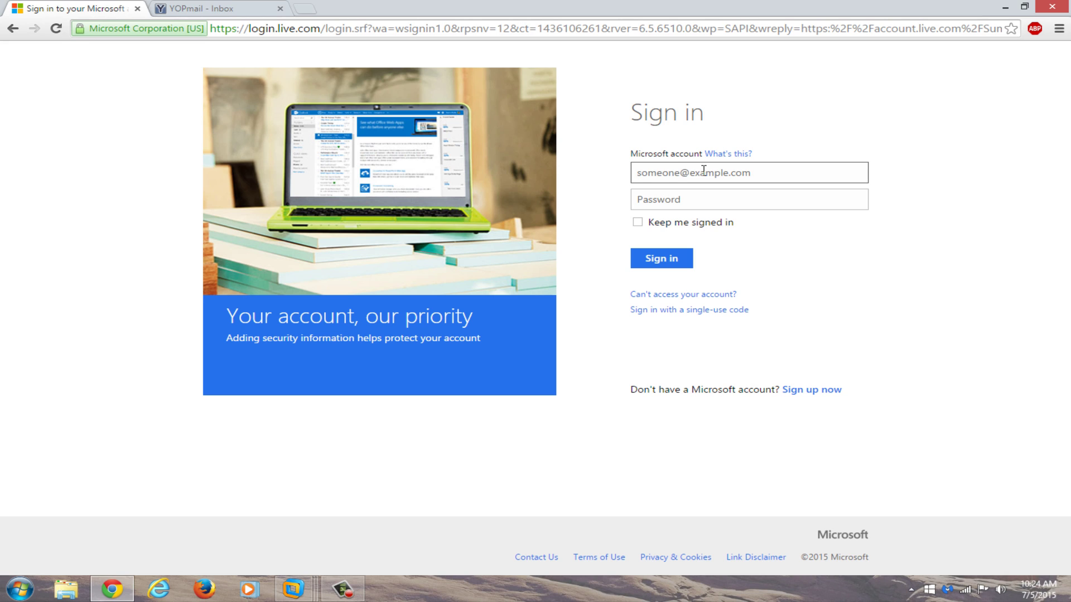
# - Enter the account's outlook.com e-mail address in the Microsoft account field
pyautogui.hotkey('ctrl', 'v')
pyautogui.hotkey('ctrl', 'a')
pyautogui.press('BackSpace')
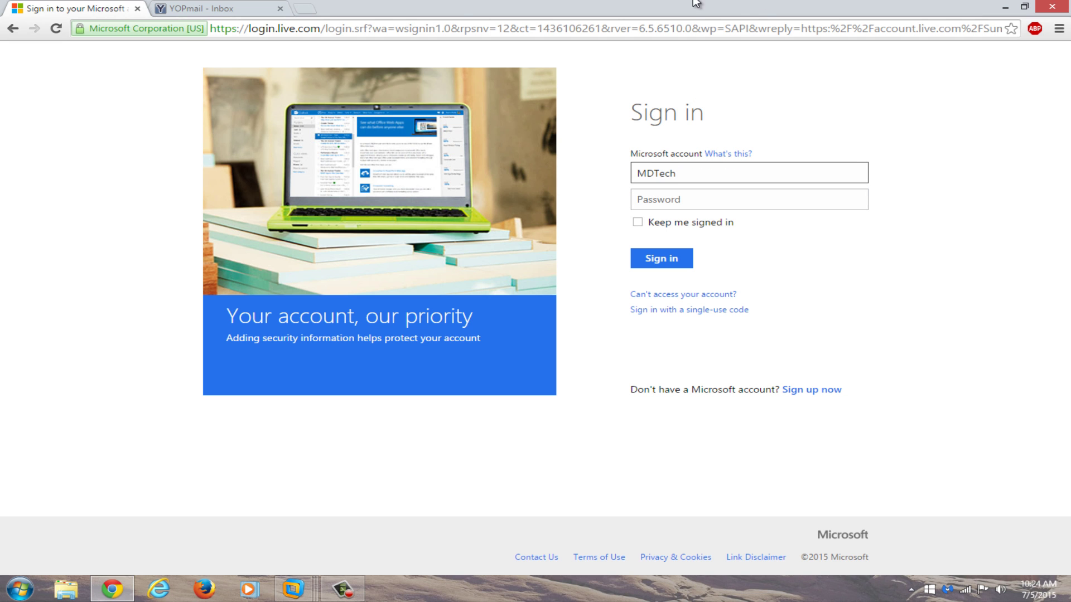
pyautogui.press('super+Left')
pyautogui.click(792, 152)
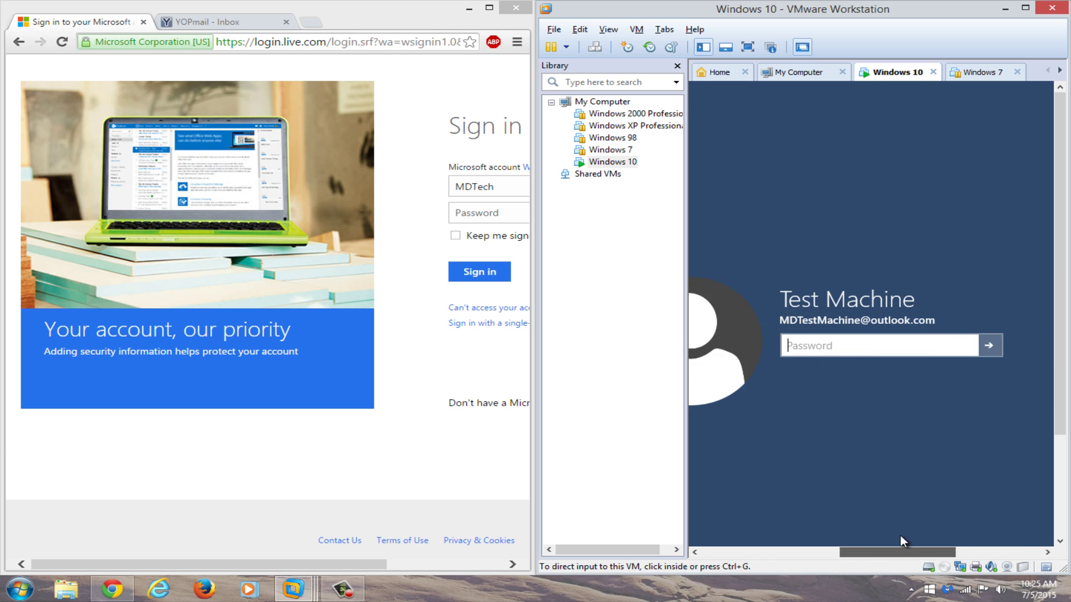
pyautogui.hotkey('ctrl', 'alt')
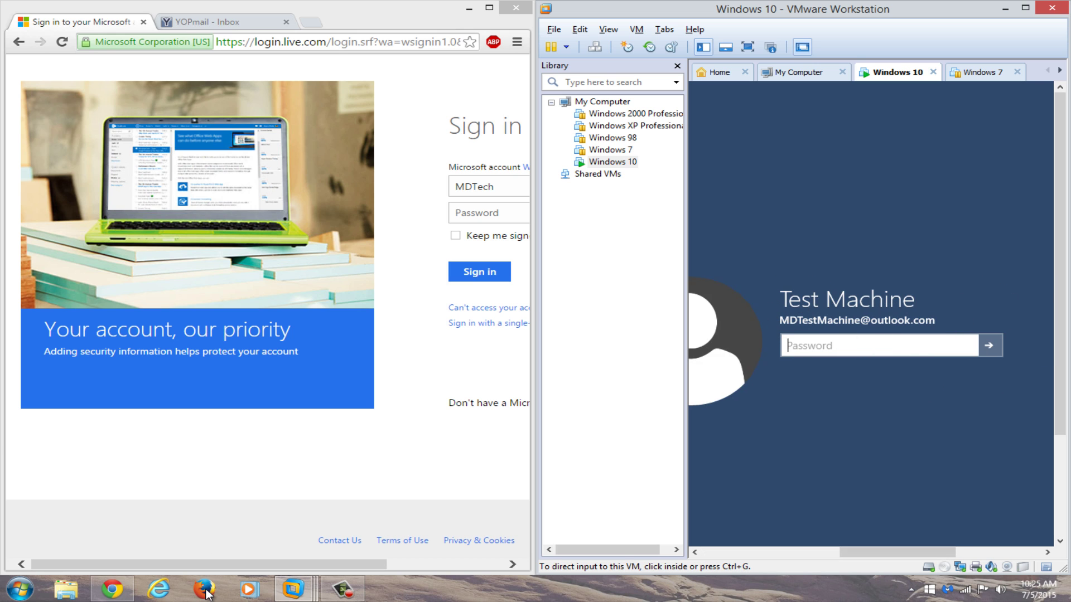
pyautogui.click(202, 572)
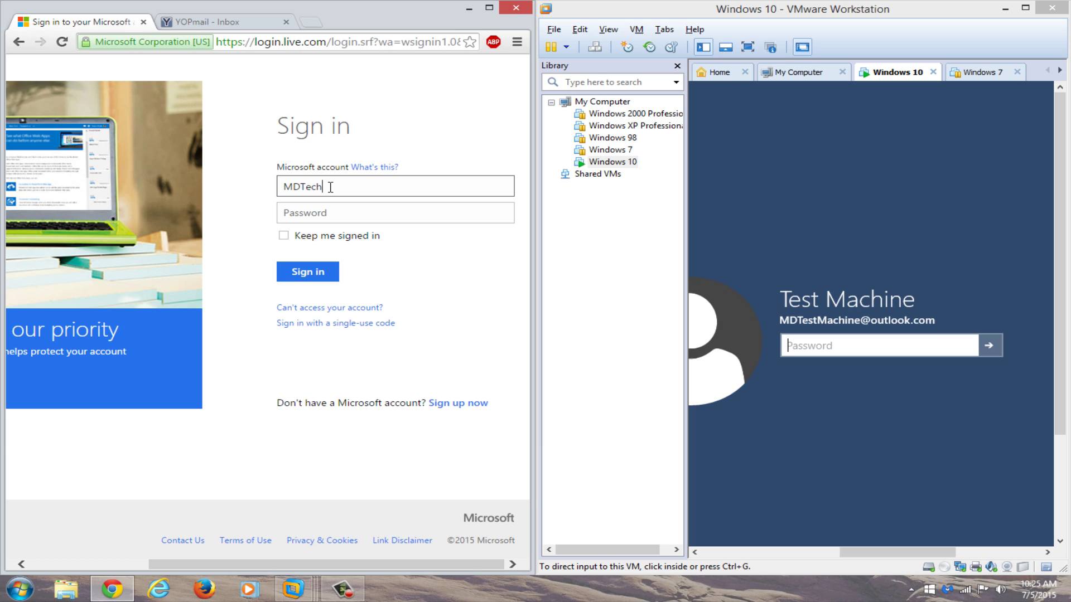
pyautogui.hotkey('ctrl', 'a')
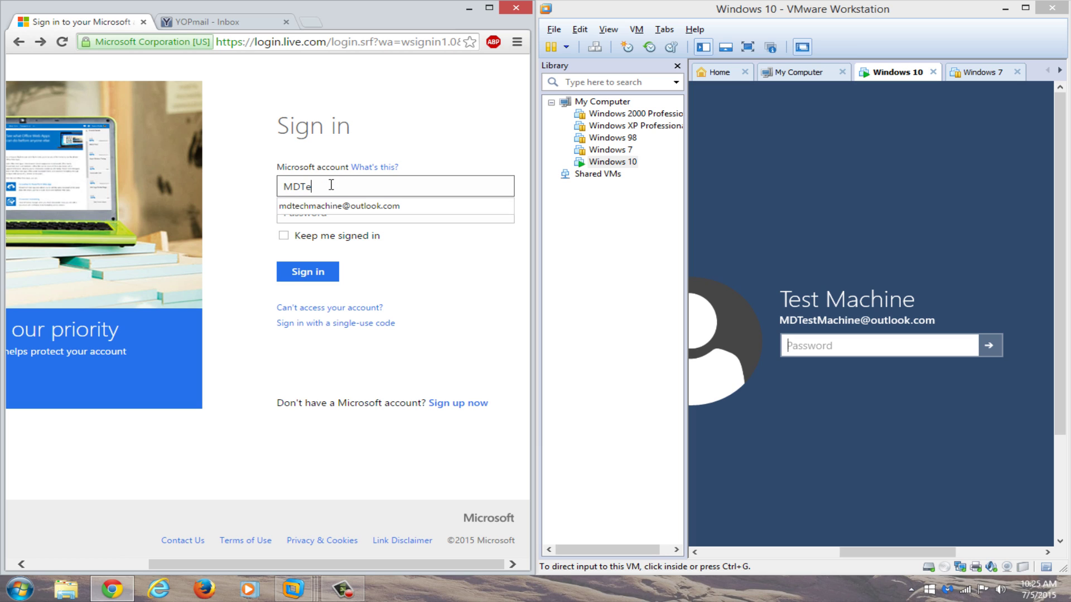
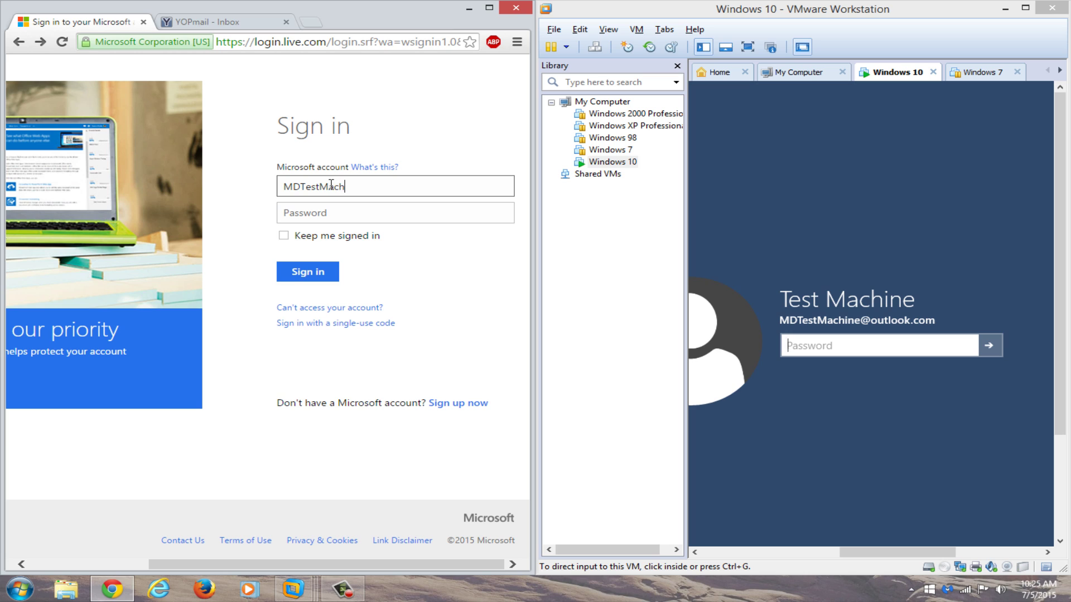
# - Sign in with the new password and dismiss Chrome's save-password prompt
pyautogui.click(384, 210)
pyautogui.click(395, 220)
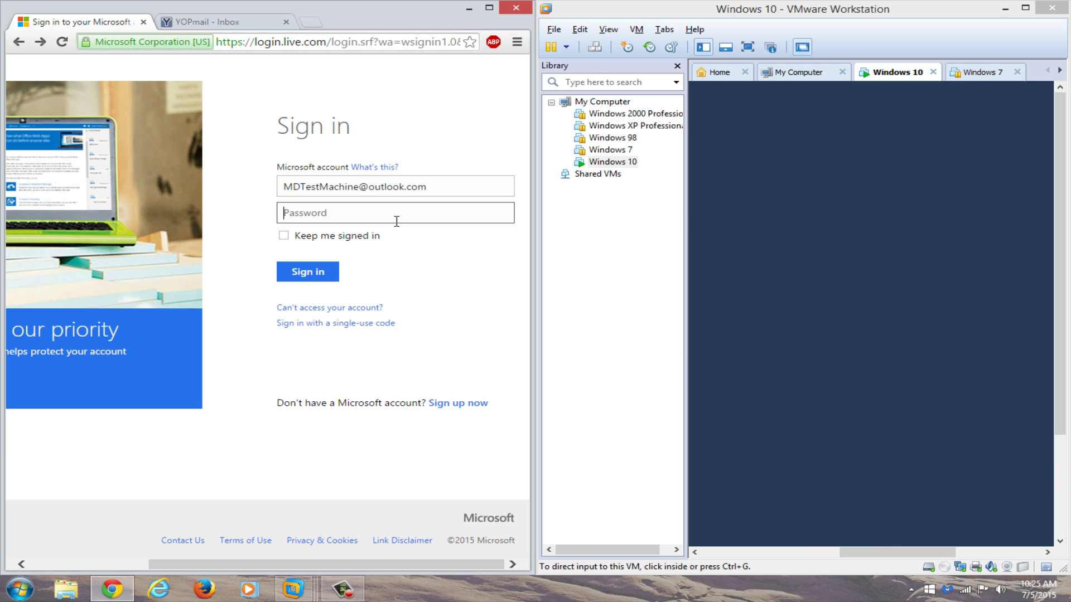
pyautogui.write('•••••••••••')
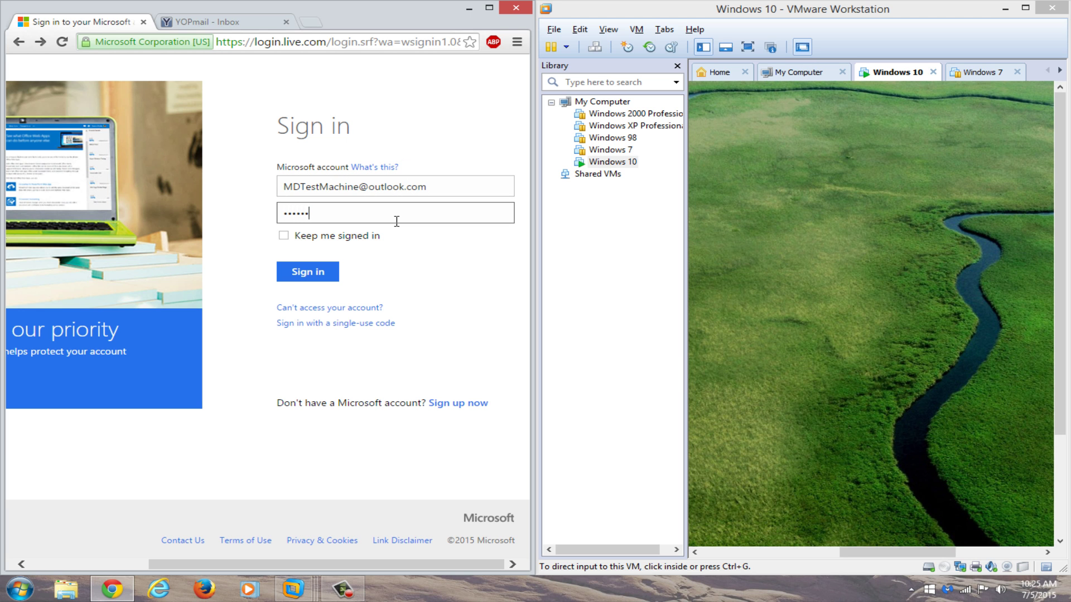
pyautogui.write('•••')
pyautogui.press('Return')
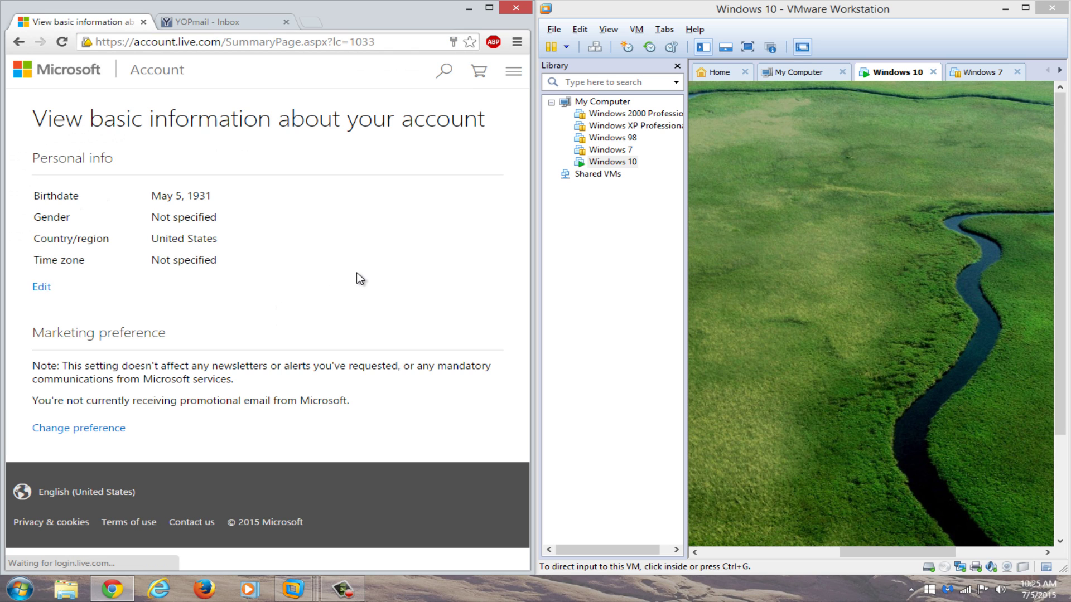
pyautogui.click(356, 279)
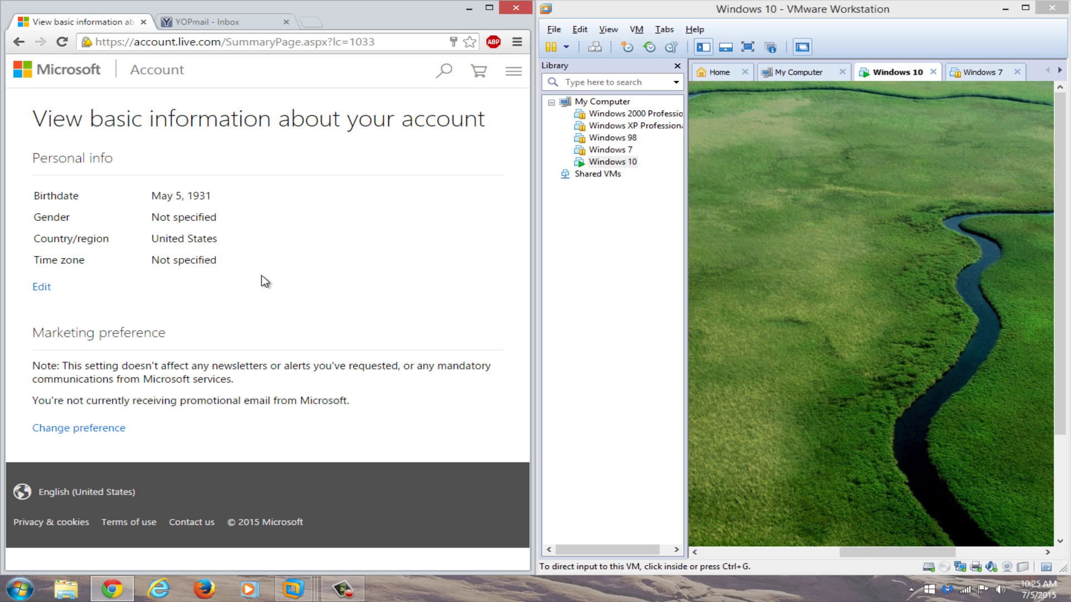
# - Put VMware in full screen and sign in to Windows 10 with the new password
pyautogui.click(1029, 14)
pyautogui.click(209, 44)
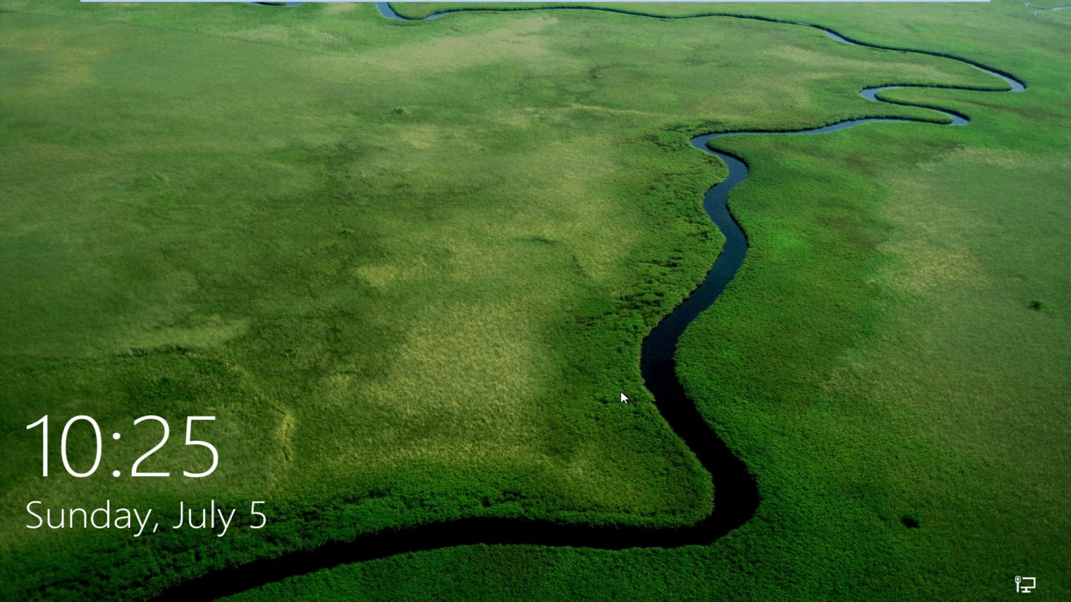
pyautogui.click(621, 397)
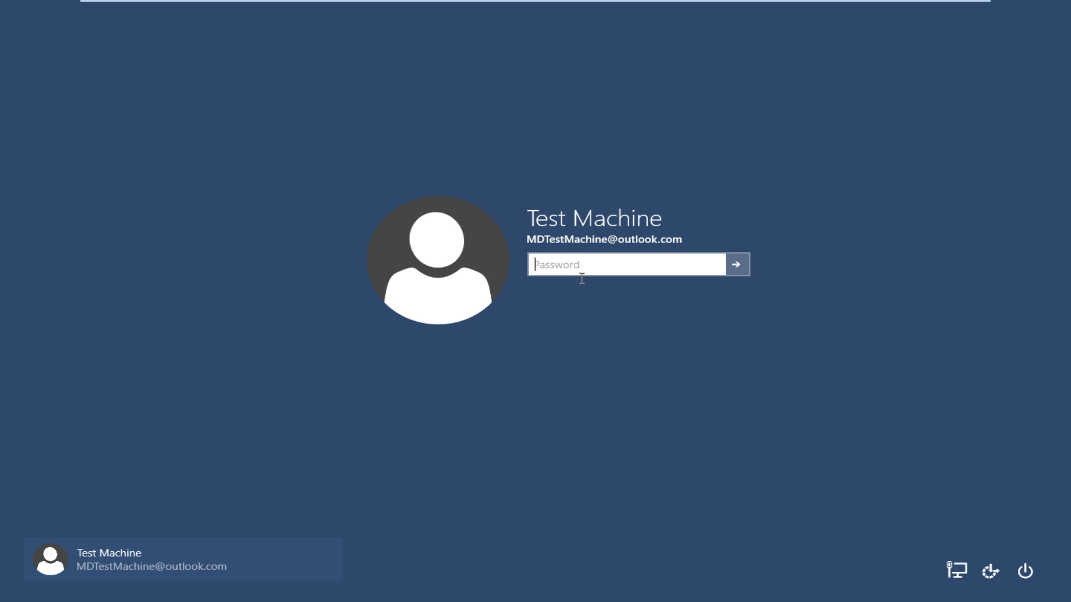
pyautogui.write('••••••••••••')
pyautogui.press('Return')
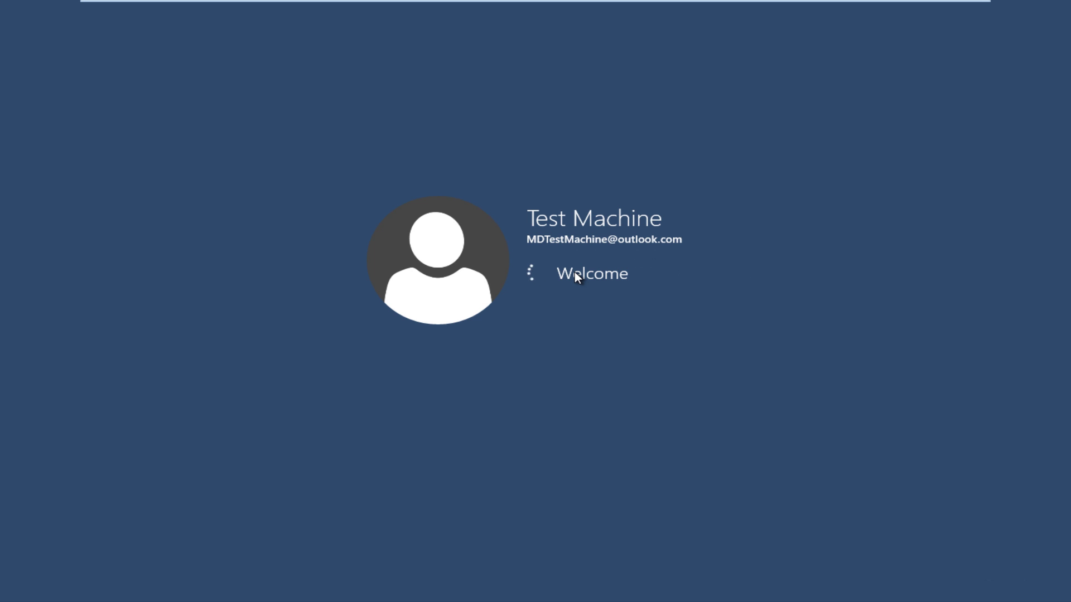